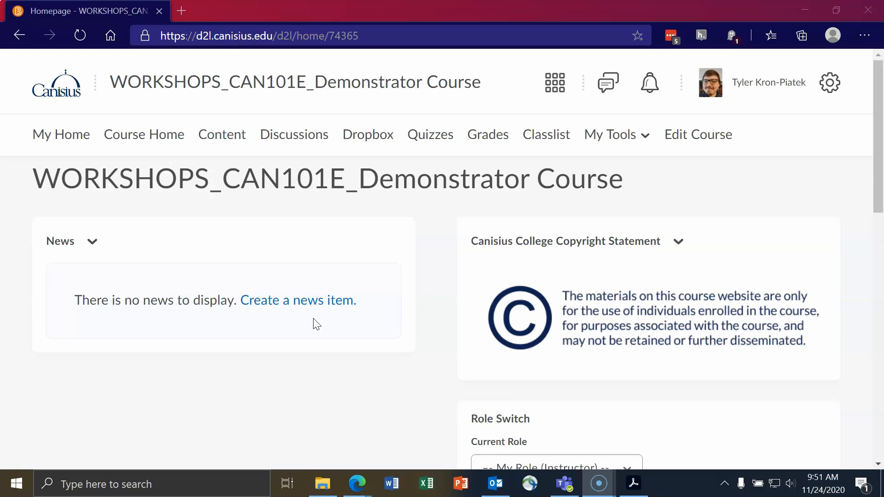
Step: Look over the course gradebook and view the class list filtered to the Face to Face group
{"action": "left_click", "coordinate": [288, 313]}
{"action": "left_click", "coordinate": [460, 182]}
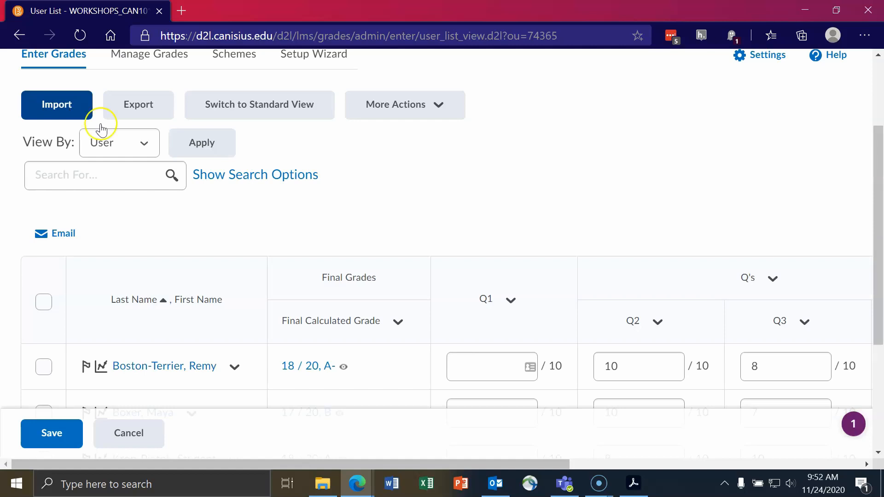
{"action": "scroll", "coordinate": [313, 157], "scroll_direction": "up", "scroll_amount": 2}
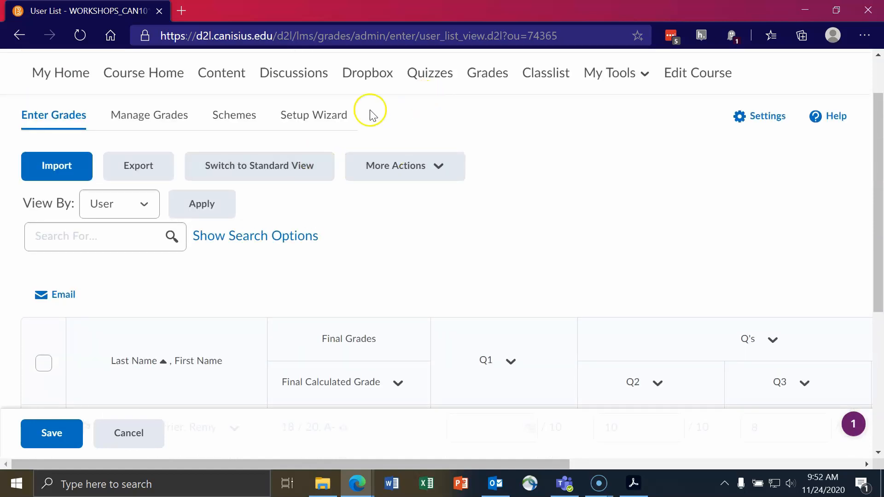
{"action": "left_click", "coordinate": [555, 77]}
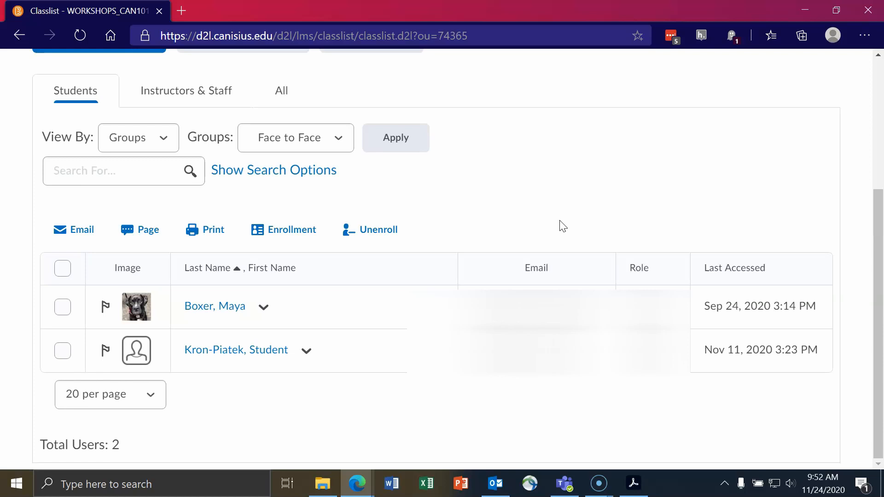
{"action": "scroll", "coordinate": [532, 208], "scroll_direction": "up", "scroll_amount": 4}
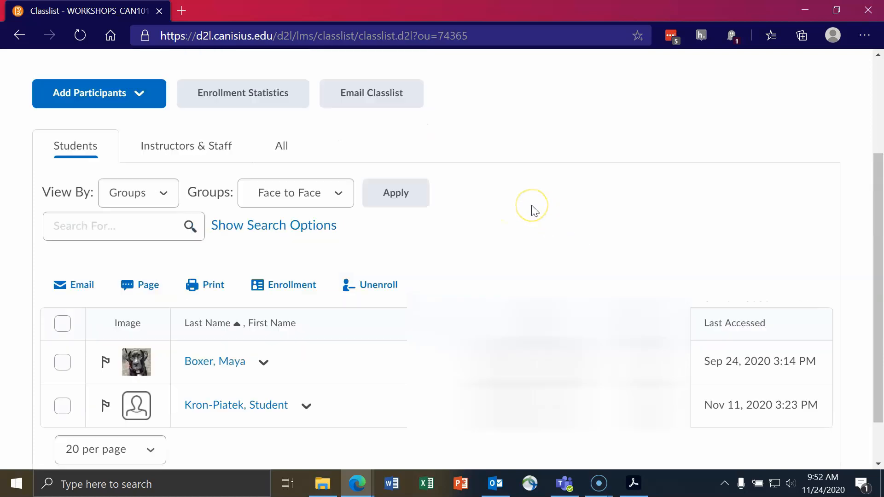
Step: Return to the course grades and open the grade export options
{"action": "left_click", "coordinate": [488, 135]}
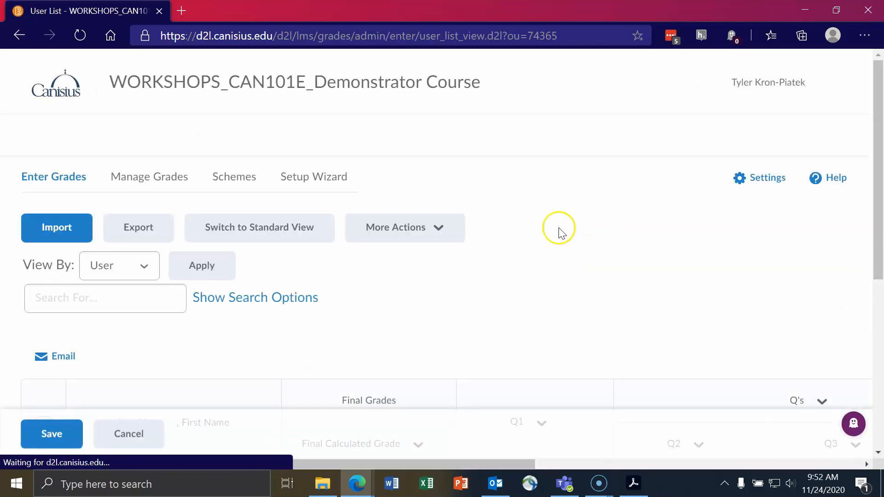
{"action": "scroll", "coordinate": [543, 231], "scroll_direction": "down", "scroll_amount": 1}
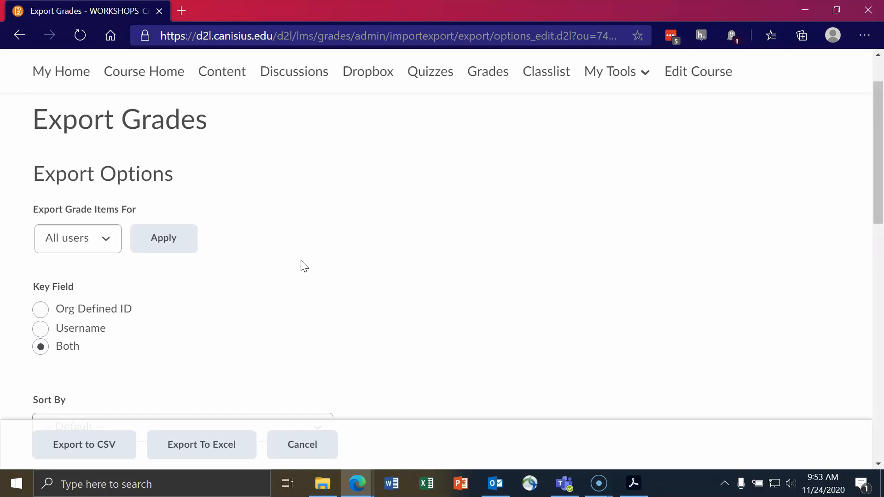
Step: Examine the export options: All users or Groups, key field, sort order, grade values, user details and the grade items available
{"action": "left_click", "coordinate": [107, 236]}
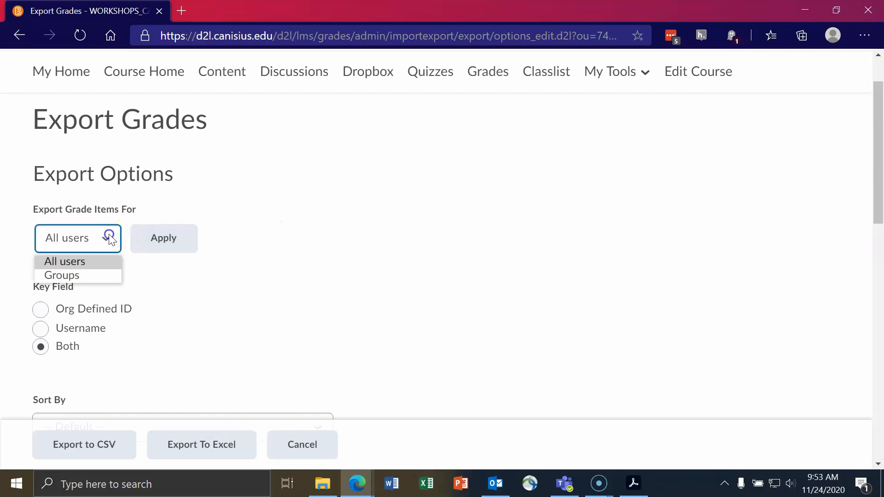
{"action": "left_click", "coordinate": [79, 274]}
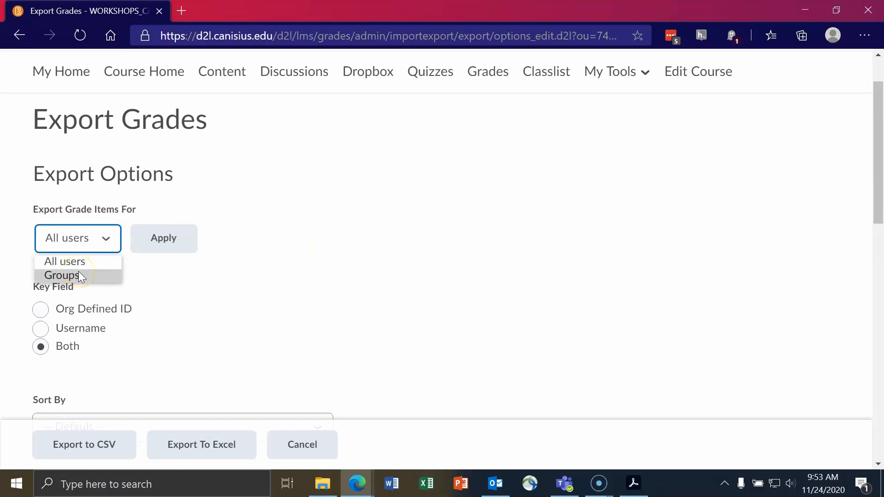
{"action": "left_click", "coordinate": [300, 292]}
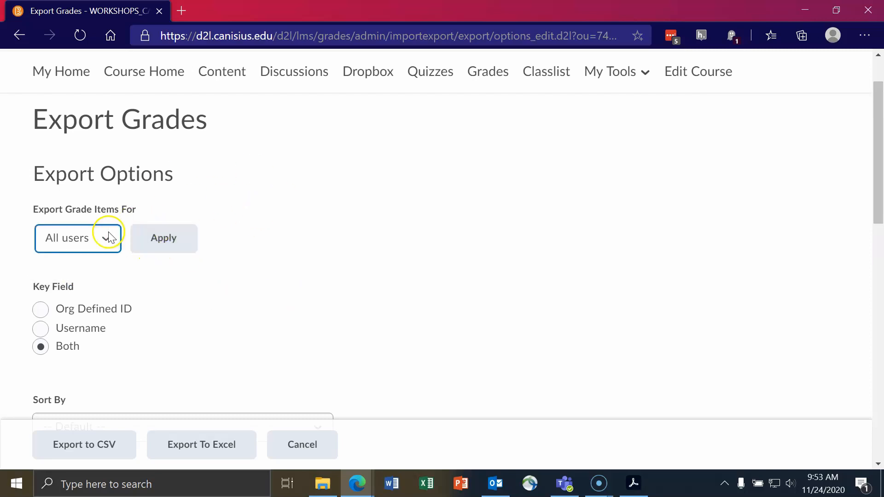
{"action": "scroll", "coordinate": [350, 240], "scroll_direction": "down", "scroll_amount": 3}
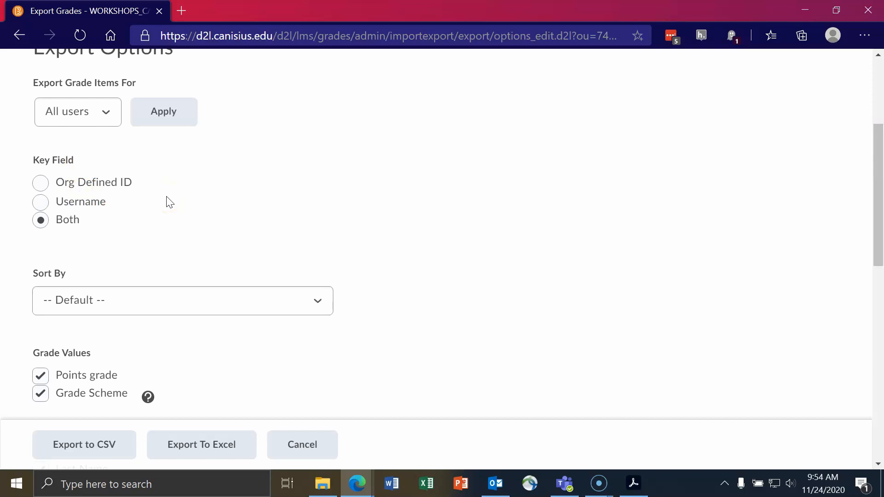
{"action": "scroll", "coordinate": [168, 202], "scroll_direction": "down", "scroll_amount": 1}
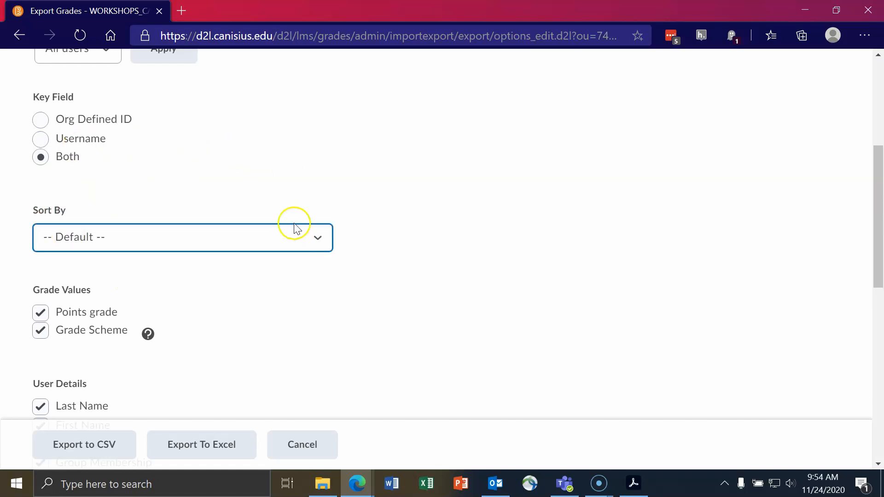
{"action": "scroll", "coordinate": [171, 272], "scroll_direction": "down", "scroll_amount": 1}
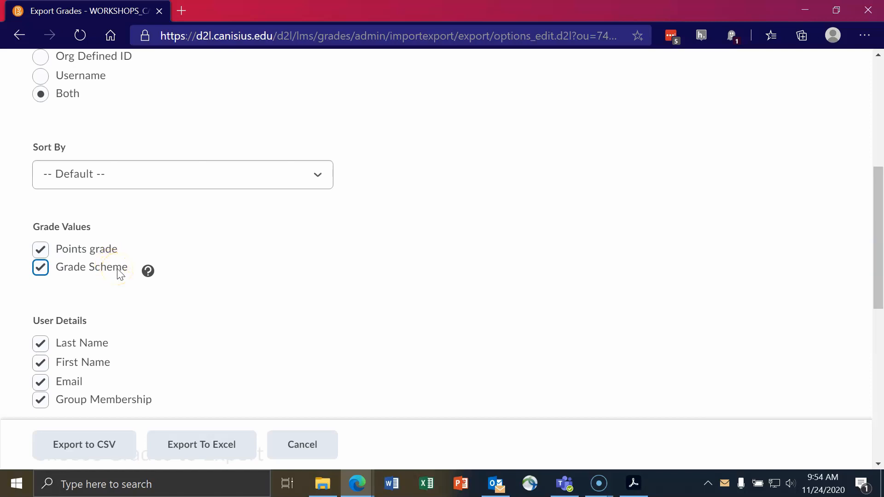
{"action": "left_click", "coordinate": [214, 281]}
{"action": "scroll", "coordinate": [145, 275], "scroll_direction": "down", "scroll_amount": 1}
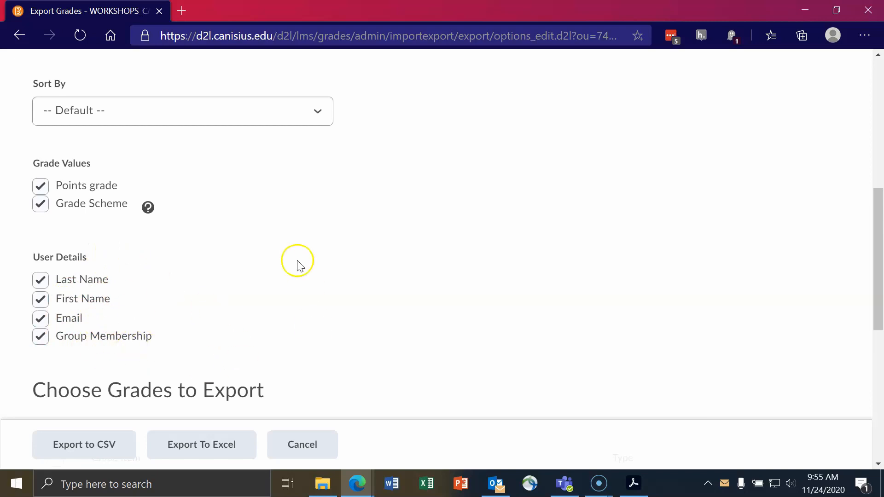
{"action": "scroll", "coordinate": [290, 375], "scroll_direction": "down", "scroll_amount": 1}
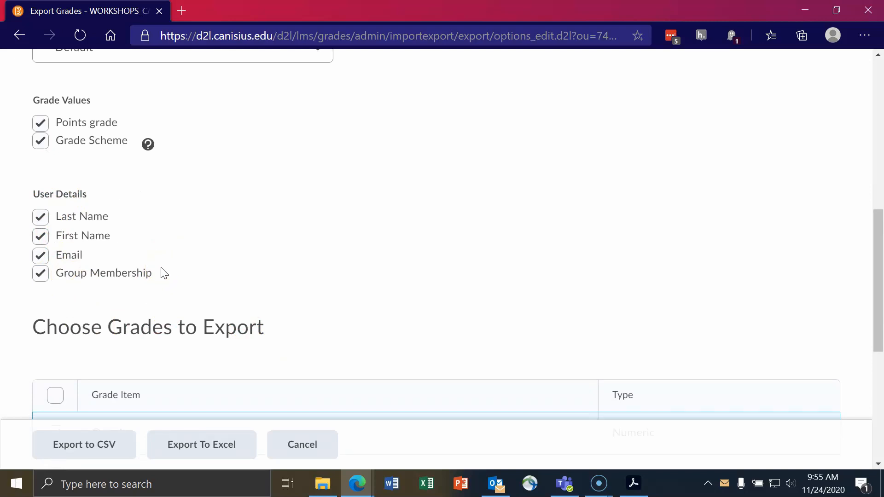
{"action": "scroll", "coordinate": [164, 272], "scroll_direction": "down", "scroll_amount": 2}
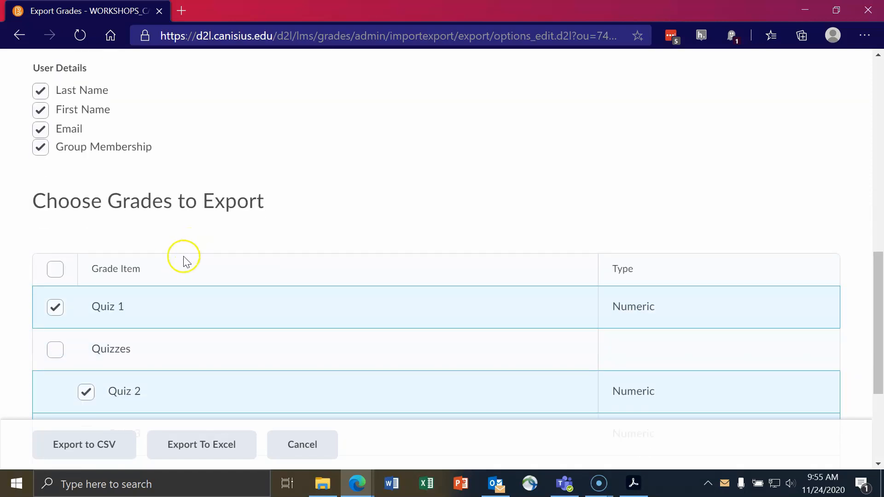
{"action": "scroll", "coordinate": [179, 253], "scroll_direction": "down", "scroll_amount": 3}
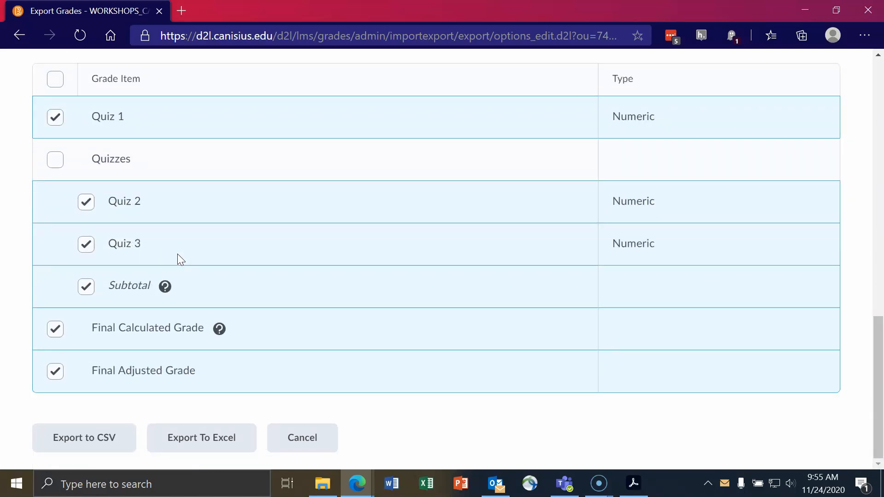
{"action": "scroll", "coordinate": [178, 253], "scroll_direction": "up", "scroll_amount": 1}
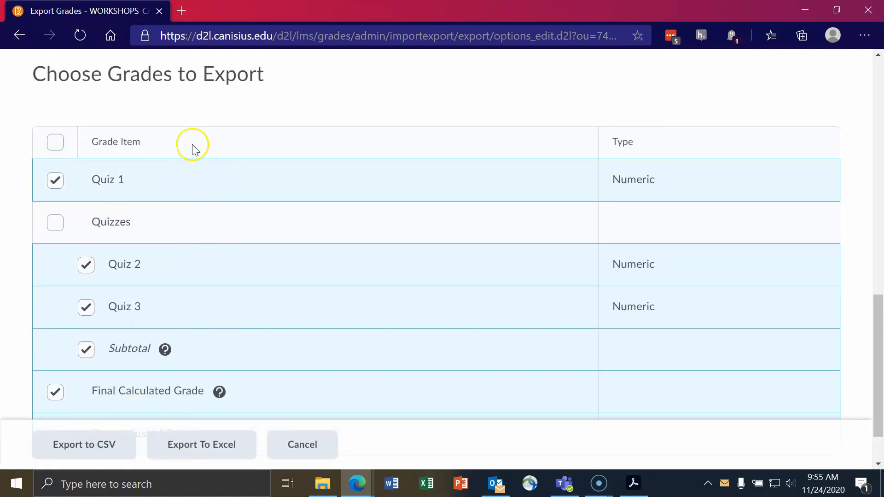
Step: Select all grade items for export and clear the whole selection again
{"action": "left_click", "coordinate": [57, 146]}
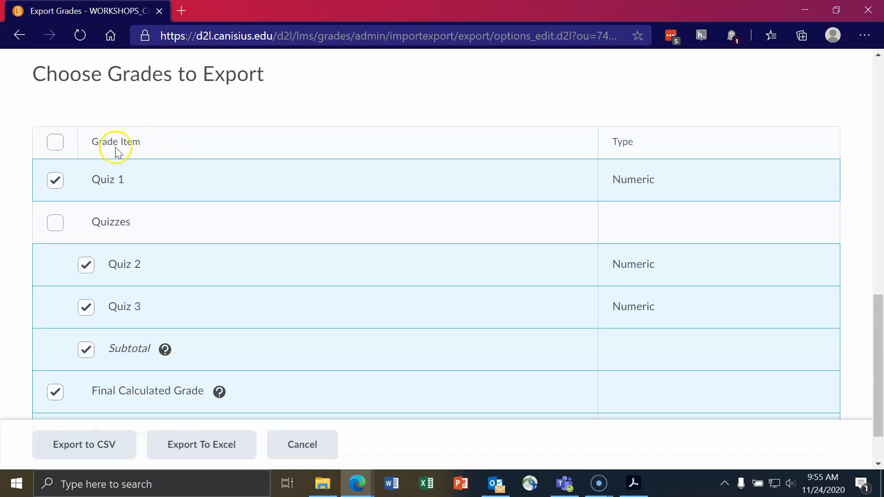
{"action": "left_click", "coordinate": [56, 146]}
{"action": "left_click", "coordinate": [57, 145]}
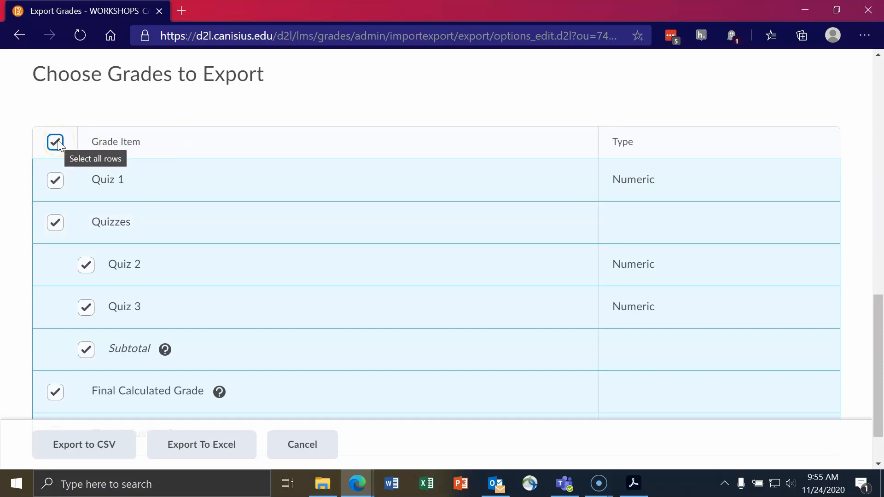
{"action": "left_click", "coordinate": [58, 144]}
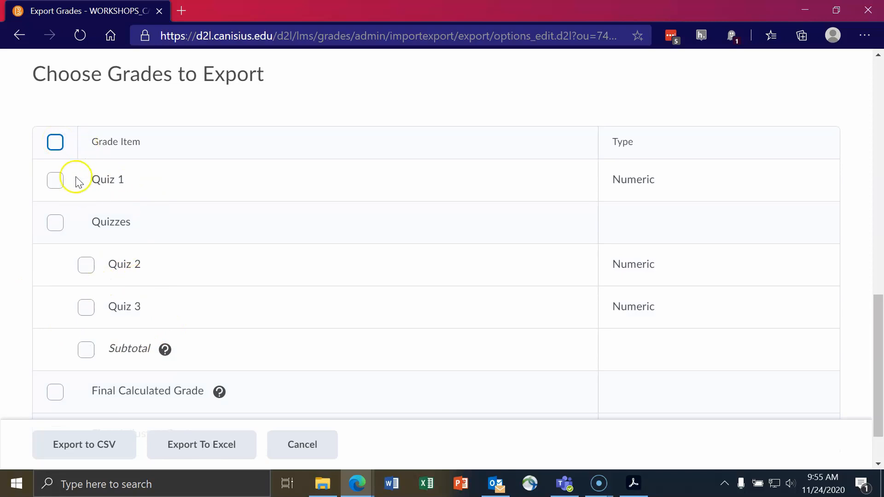
Step: Include Quiz 1, Quiz 2, Quiz 3 and the Subtotal, and extend the selection to all grade items for export
{"action": "left_click", "coordinate": [56, 184]}
{"action": "left_click", "coordinate": [85, 264]}
{"action": "left_click", "coordinate": [85, 307]}
{"action": "left_click", "coordinate": [87, 354]}
{"action": "left_click", "coordinate": [56, 144]}
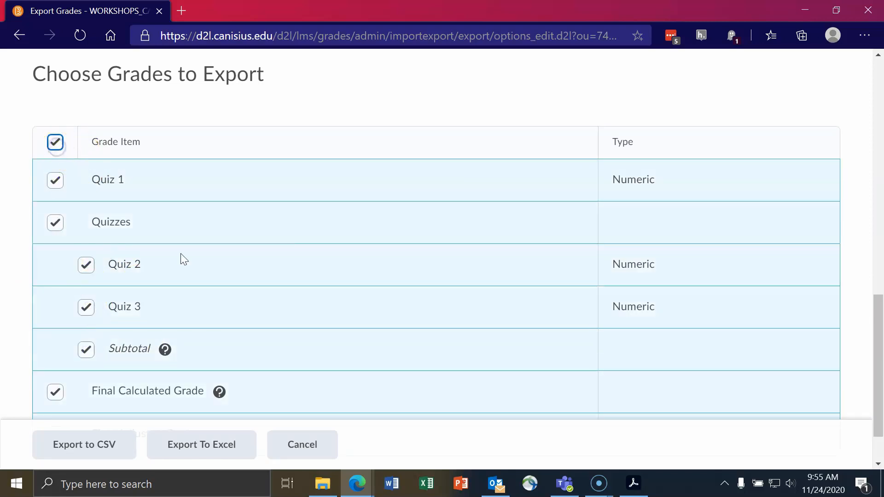
Step: Export the selected grades to Excel and download the resulting workbook
{"action": "scroll", "coordinate": [124, 279], "scroll_direction": "down", "scroll_amount": 2}
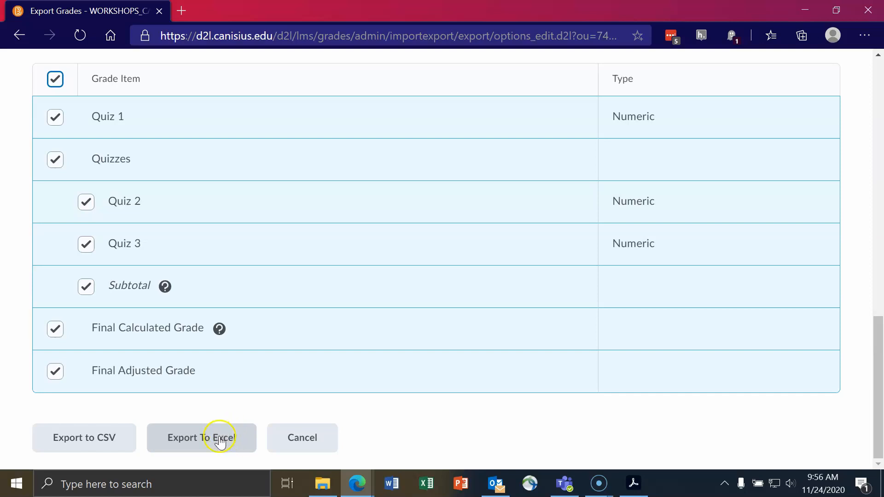
{"action": "left_click", "coordinate": [220, 440]}
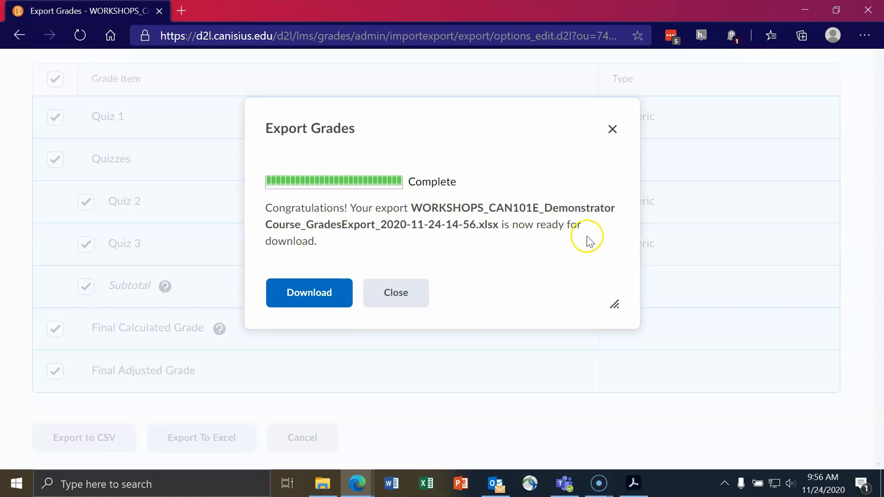
{"action": "left_click", "coordinate": [305, 297]}
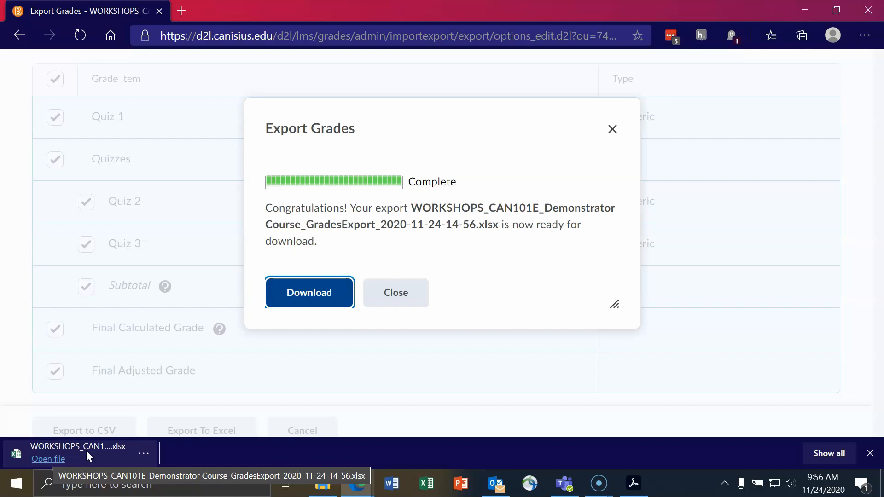
Step: Open the downloaded grades workbook in Excel with editing enabled, and reposition and enlarge its window
{"action": "left_click", "coordinate": [108, 446]}
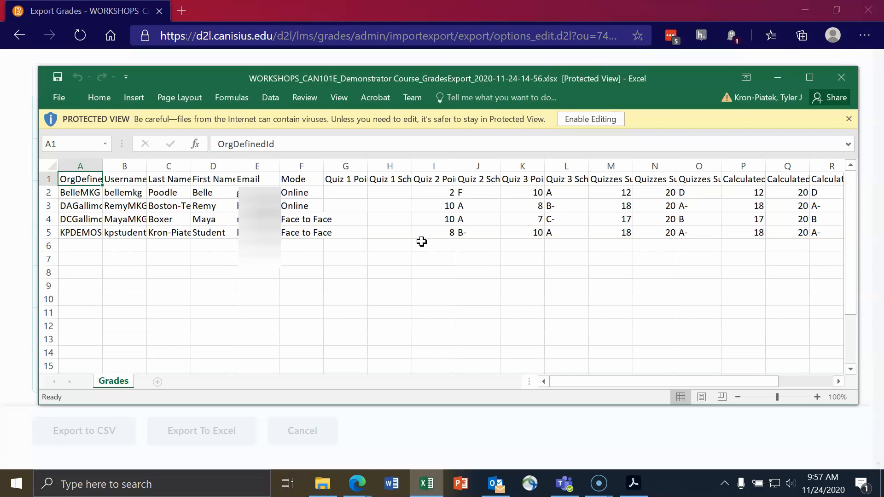
{"action": "left_click", "coordinate": [579, 119]}
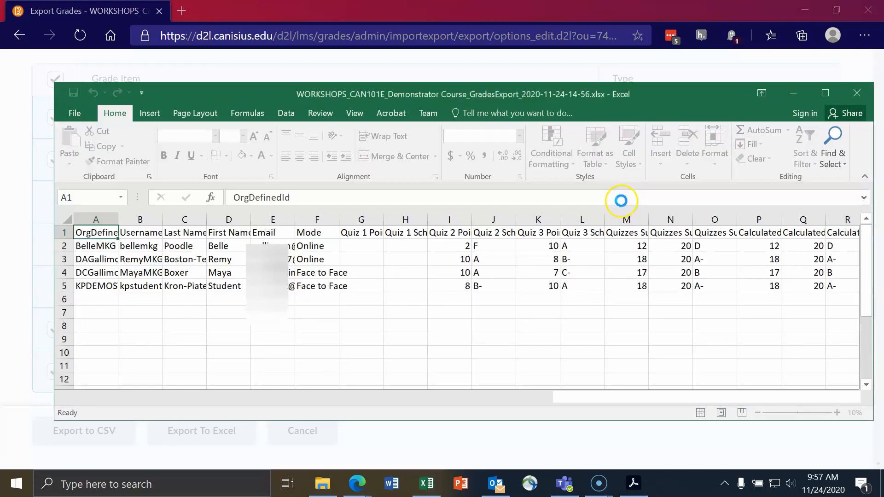
{"action": "left_click_drag", "start_coordinate": [673, 95], "coordinate": [609, 35]}
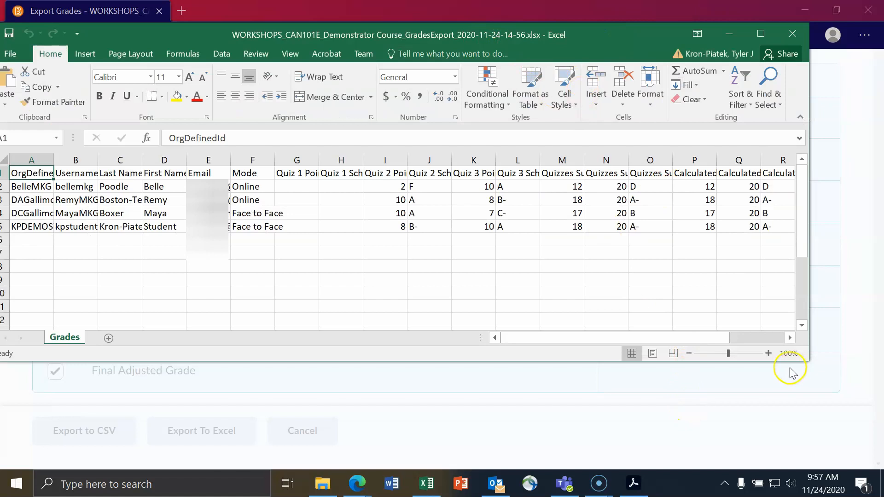
{"action": "left_click_drag", "start_coordinate": [788, 364], "coordinate": [841, 440]}
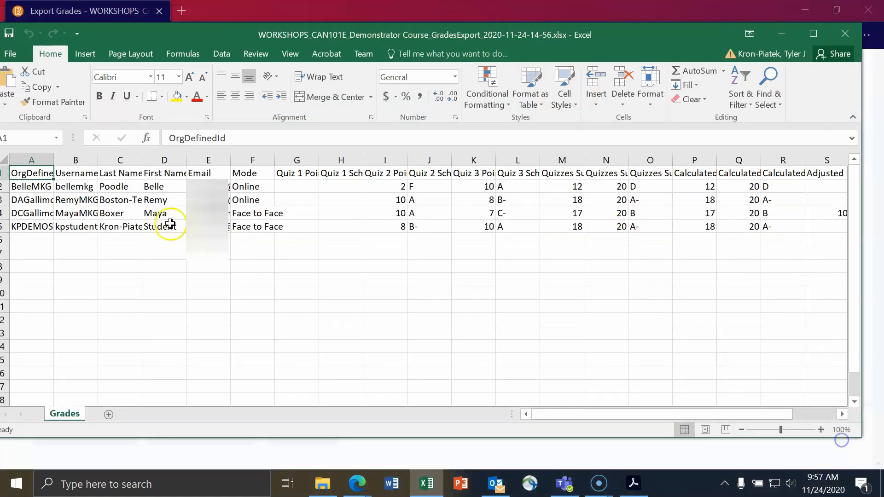
Step: Widen the OrgDefinedId, Username, Last Name, First Name and Email columns so their full contents fit
{"action": "left_click_drag", "start_coordinate": [54, 164], "coordinate": [183, 165]}
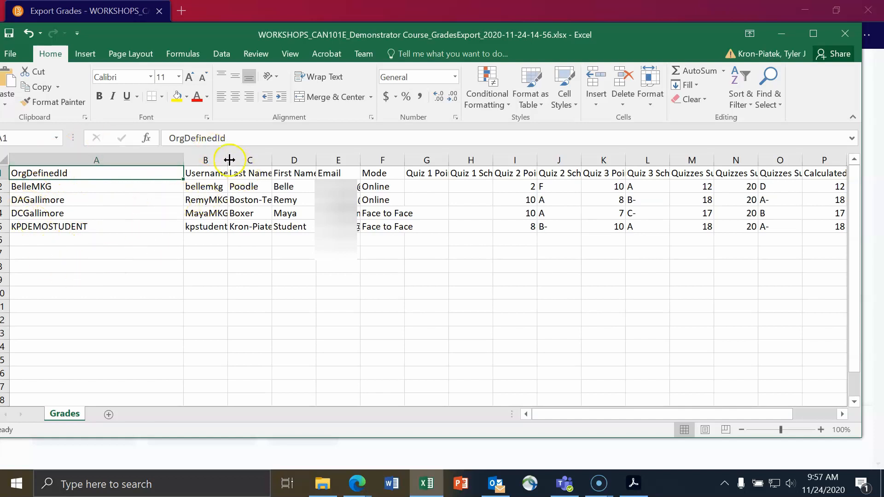
{"action": "left_click_drag", "start_coordinate": [229, 159], "coordinate": [301, 167]}
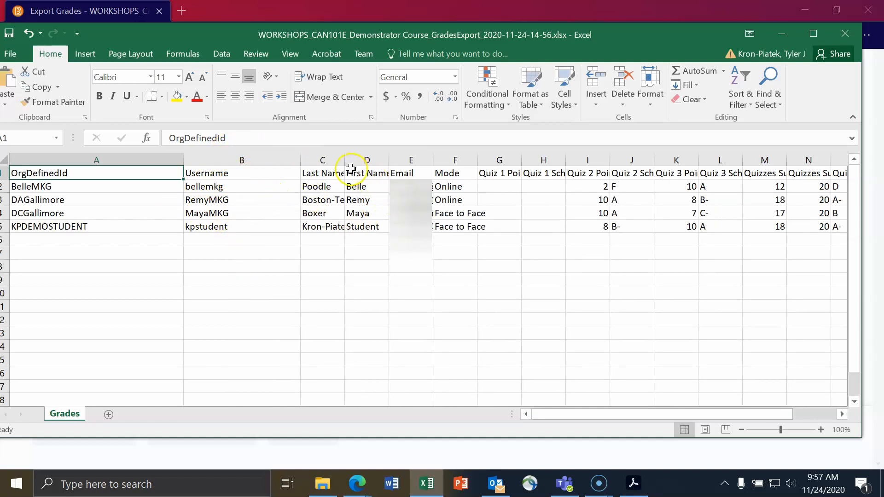
{"action": "left_click_drag", "start_coordinate": [345, 164], "coordinate": [784, 160]}
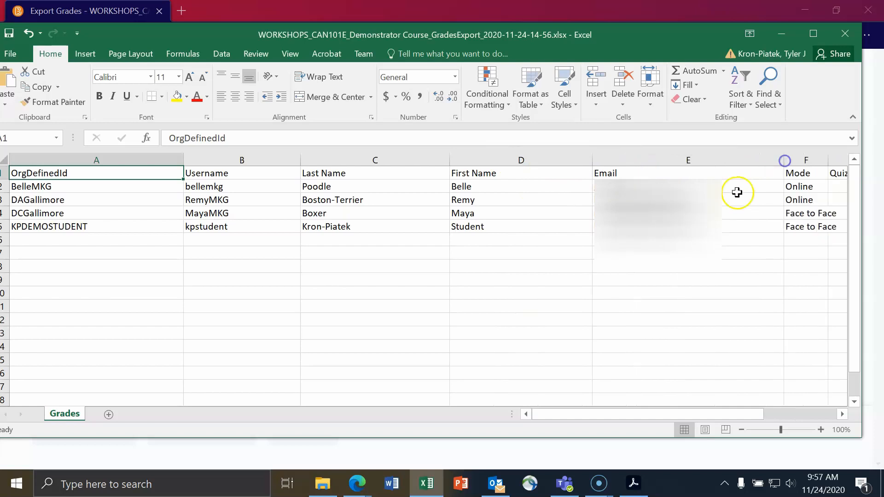
Step: Widen the Mode column and the Quiz 1 points grade column in the exported grades sheet
{"action": "left_click", "coordinate": [665, 185]}
{"action": "left_click_drag", "start_coordinate": [573, 414], "coordinate": [612, 419]}
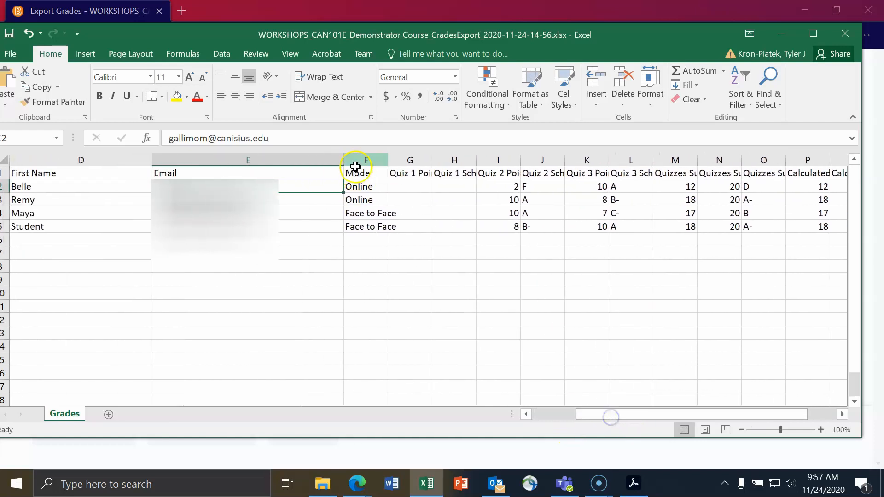
{"action": "left_click_drag", "start_coordinate": [387, 164], "coordinate": [477, 172]}
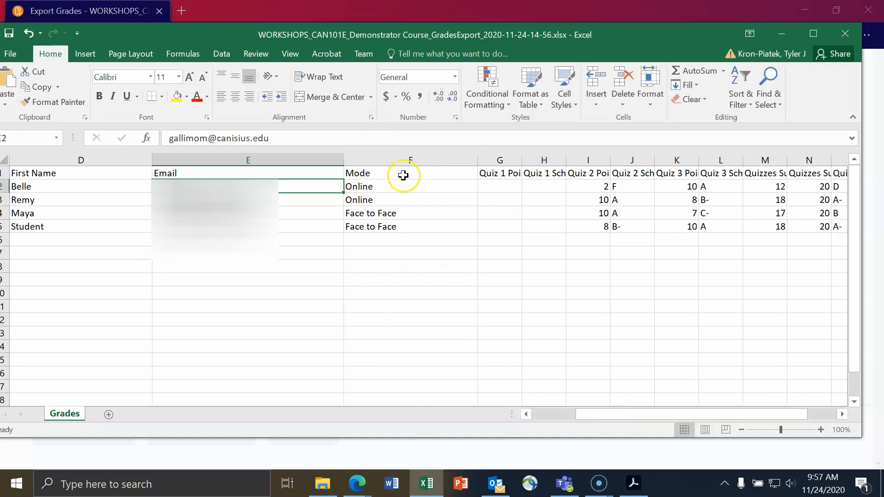
{"action": "left_click", "coordinate": [372, 173]}
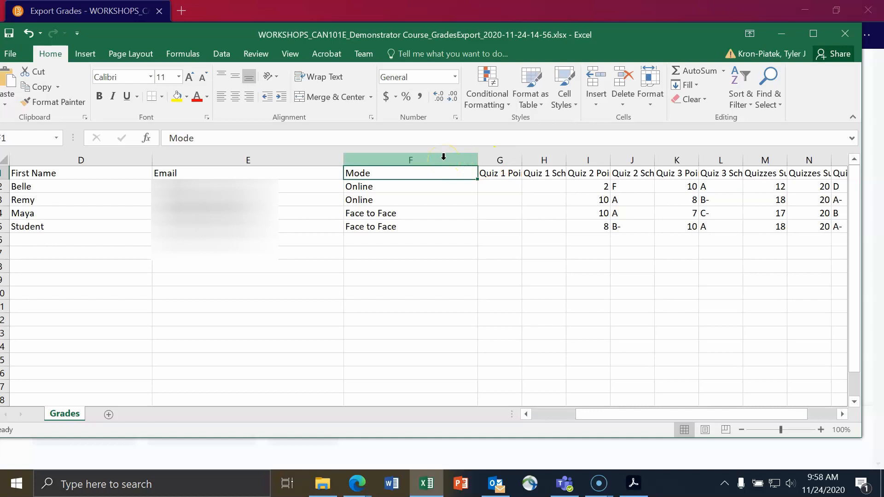
{"action": "left_click_drag", "start_coordinate": [521, 161], "coordinate": [593, 163]}
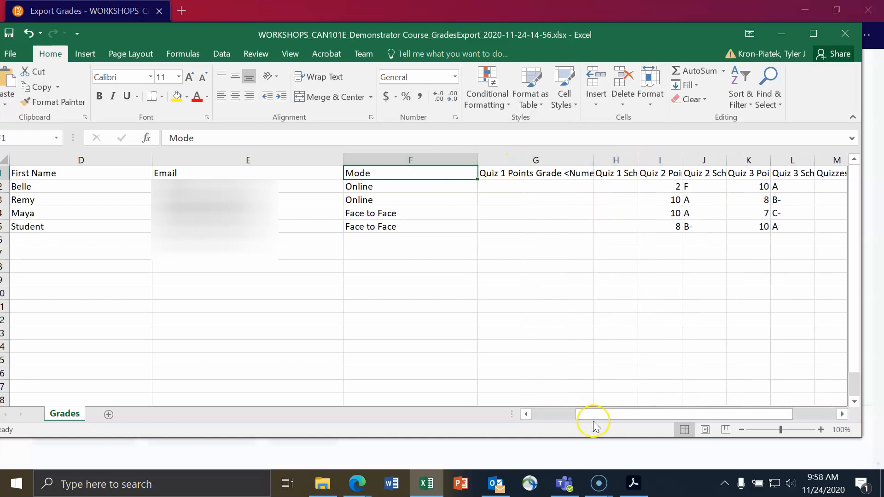
Step: Widen the Quiz 1 Scheme Symbol, Quiz 1 Points Grade and Quiz 2 Points Grade columns in the exported grades sheet
{"action": "left_click_drag", "start_coordinate": [594, 416], "coordinate": [619, 411]}
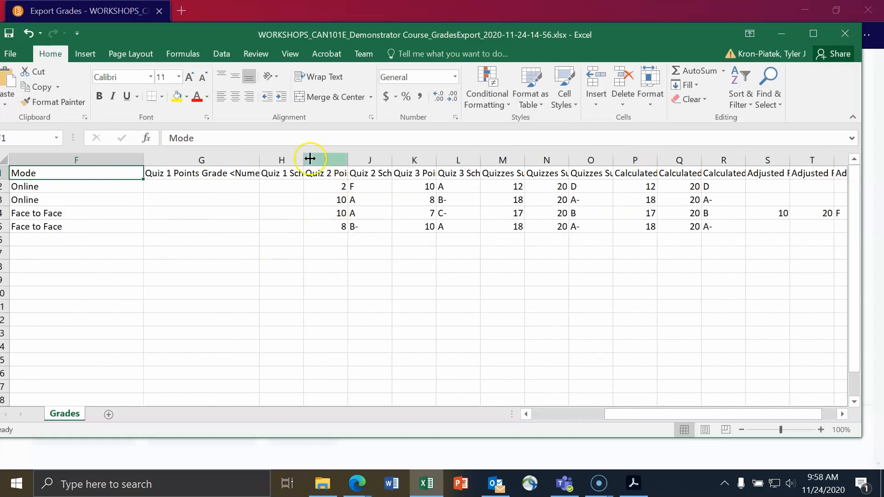
{"action": "left_click_drag", "start_coordinate": [304, 159], "coordinate": [460, 176]}
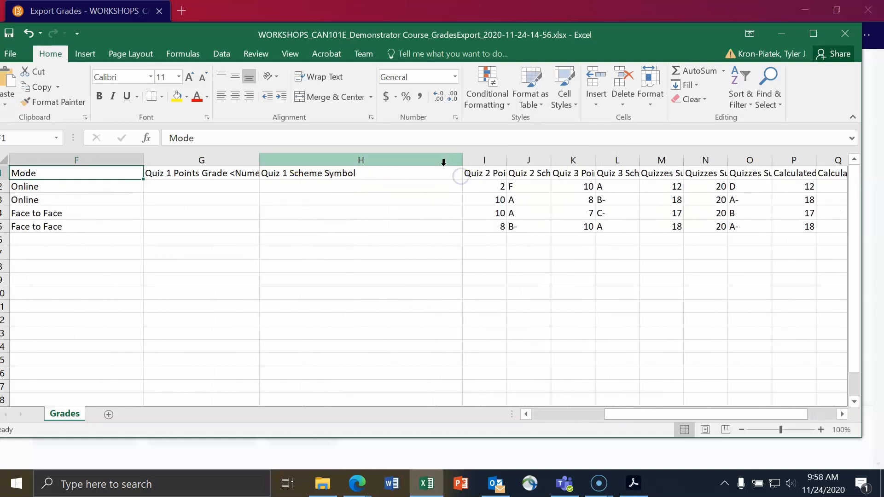
{"action": "left_click_drag", "start_coordinate": [259, 161], "coordinate": [361, 173]}
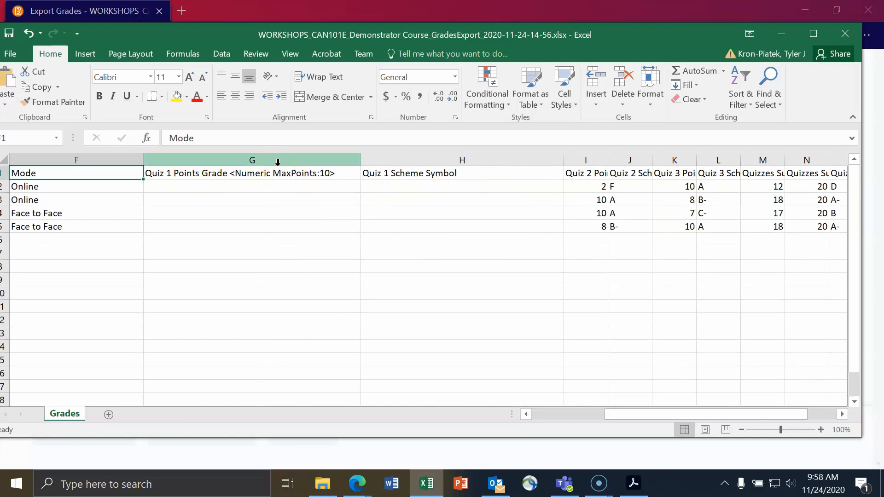
{"action": "left_click_drag", "start_coordinate": [564, 158], "coordinate": [647, 158]}
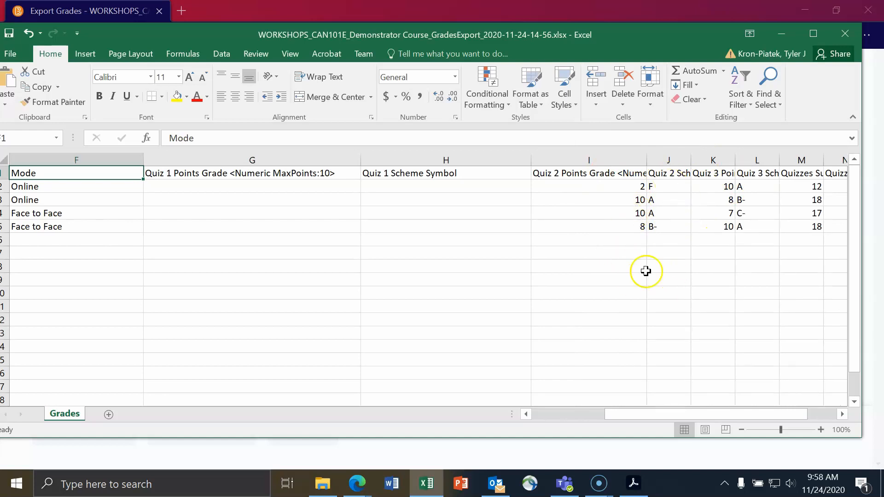
Step: Widen the Calculated Final Grade denominator and scheme columns (Q and R), and return to the first columns of the sheet
{"action": "left_click_drag", "start_coordinate": [685, 415], "coordinate": [705, 416]}
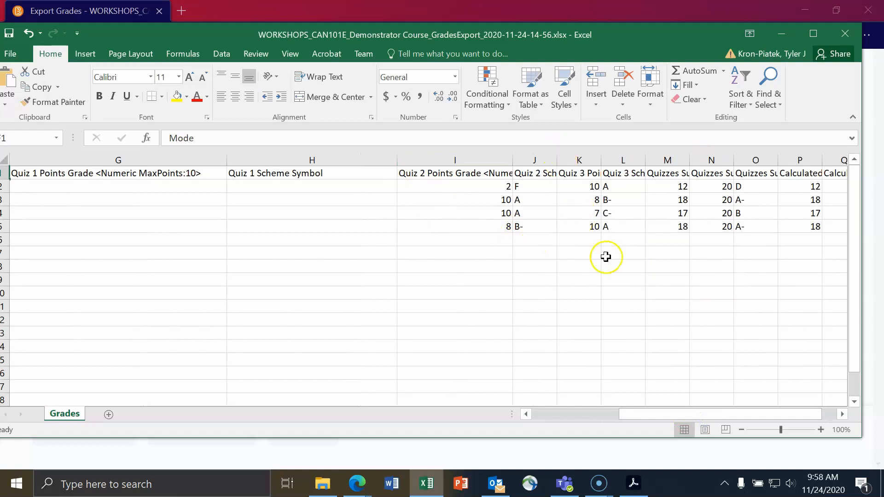
{"action": "left_click_drag", "start_coordinate": [766, 414], "coordinate": [800, 410]}
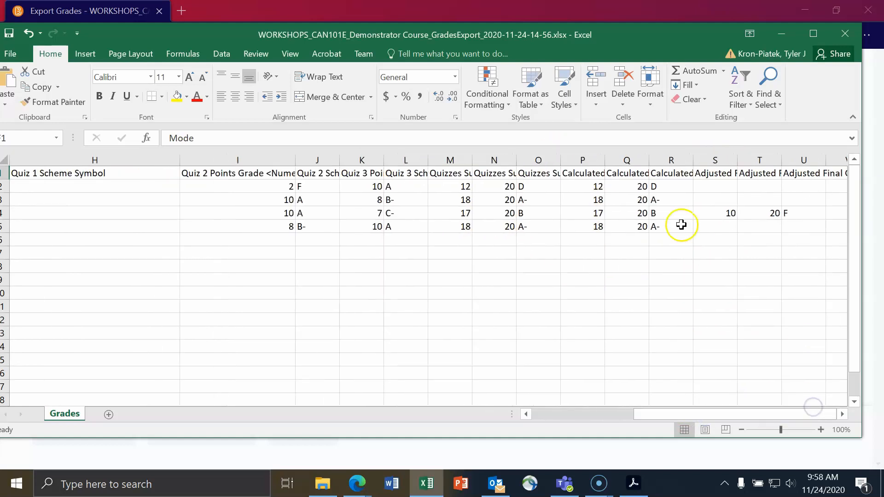
{"action": "left_click_drag", "start_coordinate": [647, 161], "coordinate": [746, 161]}
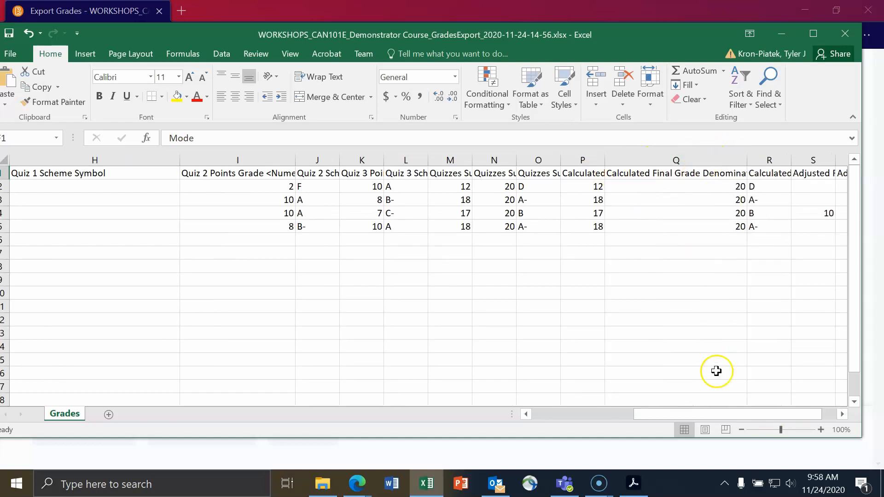
{"action": "left_click_drag", "start_coordinate": [736, 414], "coordinate": [781, 414]}
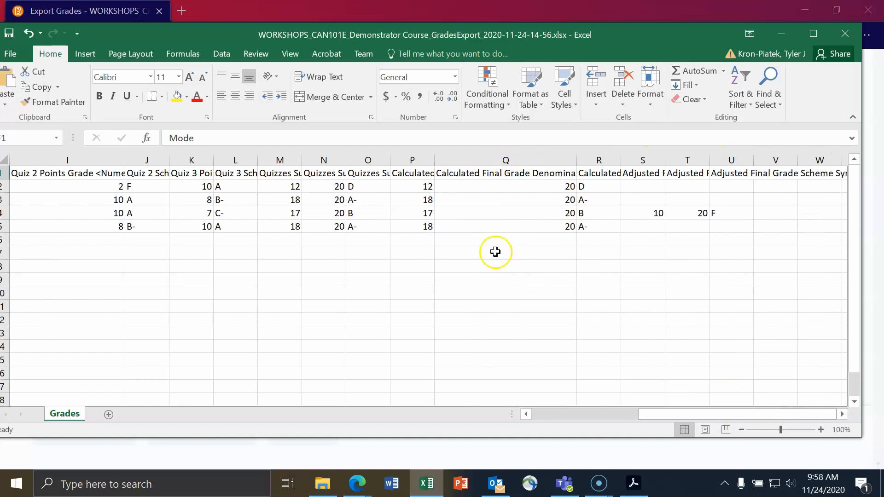
{"action": "left_click_drag", "start_coordinate": [618, 158], "coordinate": [702, 159]}
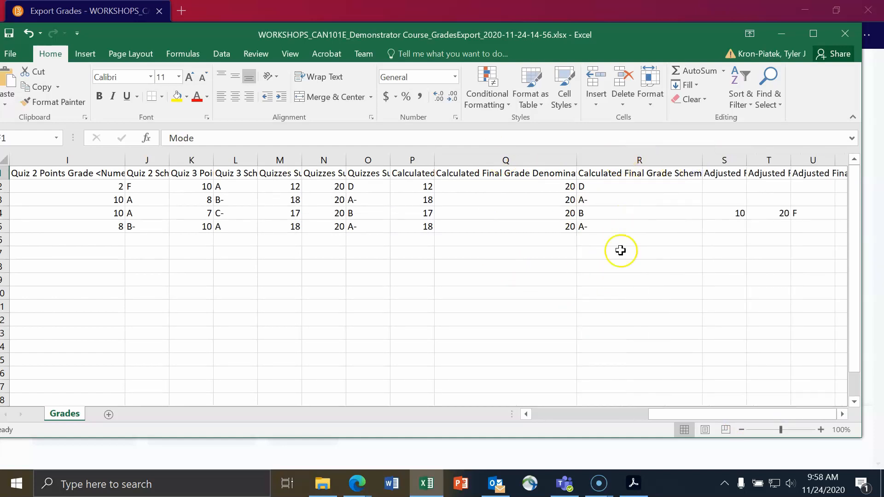
{"action": "left_click", "coordinate": [703, 414]}
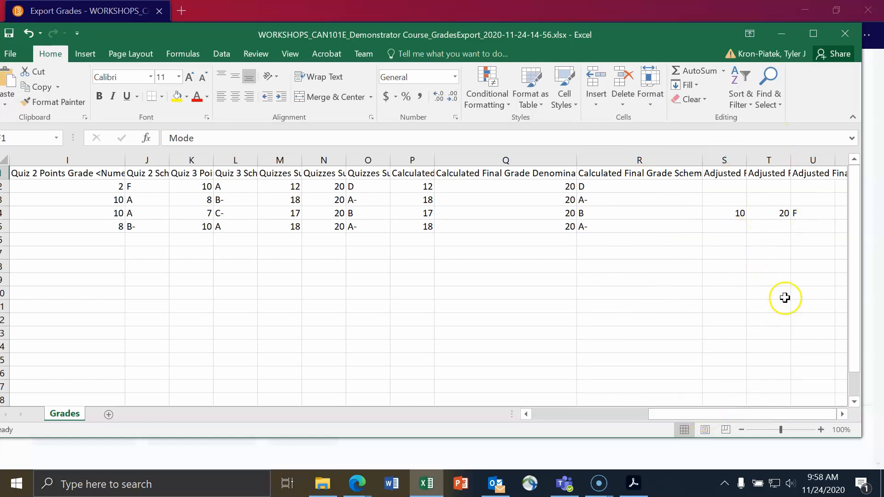
{"action": "left_click_drag", "start_coordinate": [734, 415], "coordinate": [525, 453]}
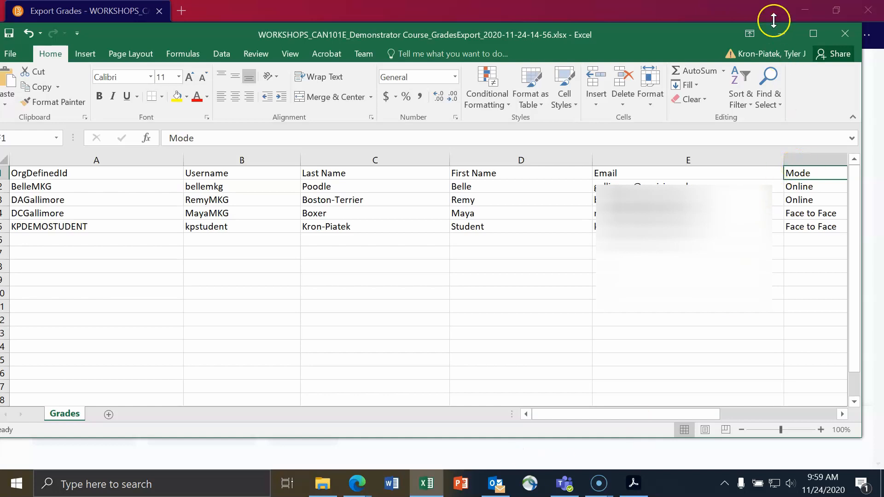
Step: Switch back to D2L in the browser, close the completed export dialog, and deselect Points grade and Grade Scheme under Grade Values
{"action": "left_click", "coordinate": [776, 36]}
{"action": "left_click", "coordinate": [397, 290]}
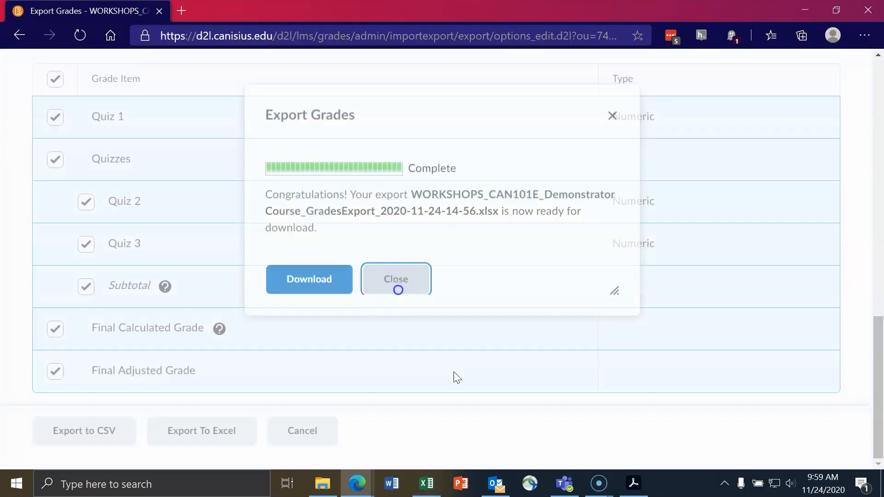
{"action": "scroll", "coordinate": [175, 286], "scroll_direction": "up", "scroll_amount": 15}
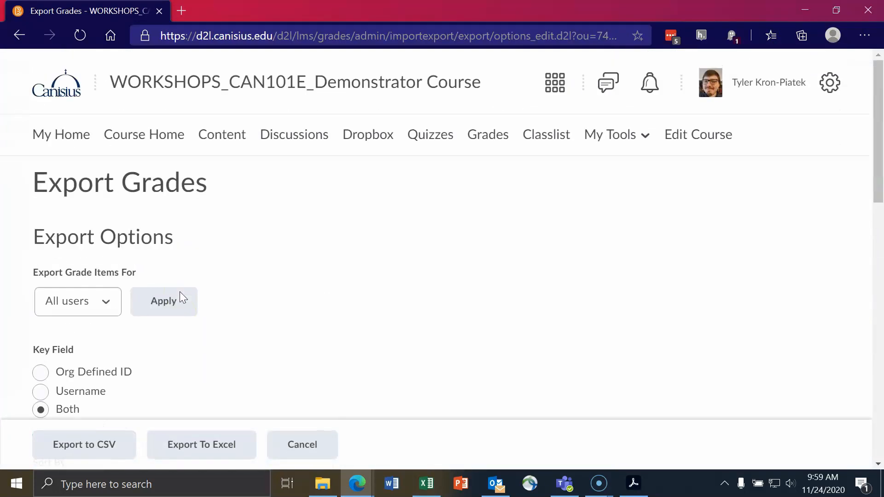
{"action": "scroll", "coordinate": [179, 297], "scroll_direction": "down", "scroll_amount": 2}
{"action": "scroll", "coordinate": [182, 297], "scroll_direction": "down", "scroll_amount": 4}
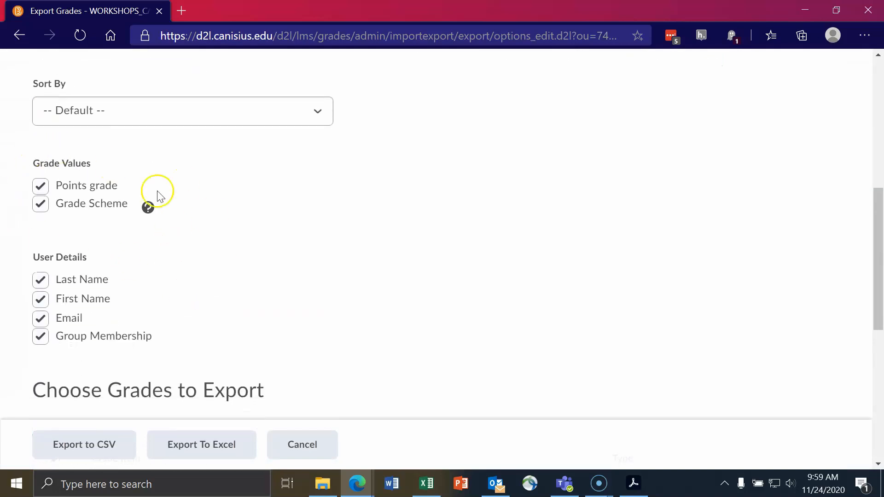
{"action": "left_click", "coordinate": [40, 185]}
{"action": "left_click", "coordinate": [40, 203]}
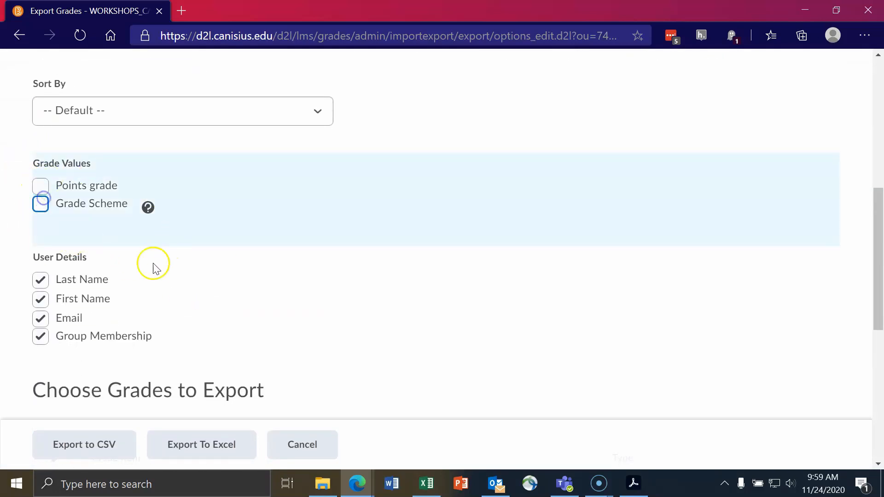
Step: Export all grade items to Excel without grade values and open the newly downloaded workbook
{"action": "scroll", "coordinate": [156, 285], "scroll_direction": "down", "scroll_amount": 7}
{"action": "scroll", "coordinate": [161, 300], "scroll_direction": "up", "scroll_amount": 2}
{"action": "scroll", "coordinate": [115, 248], "scroll_direction": "down", "scroll_amount": 3}
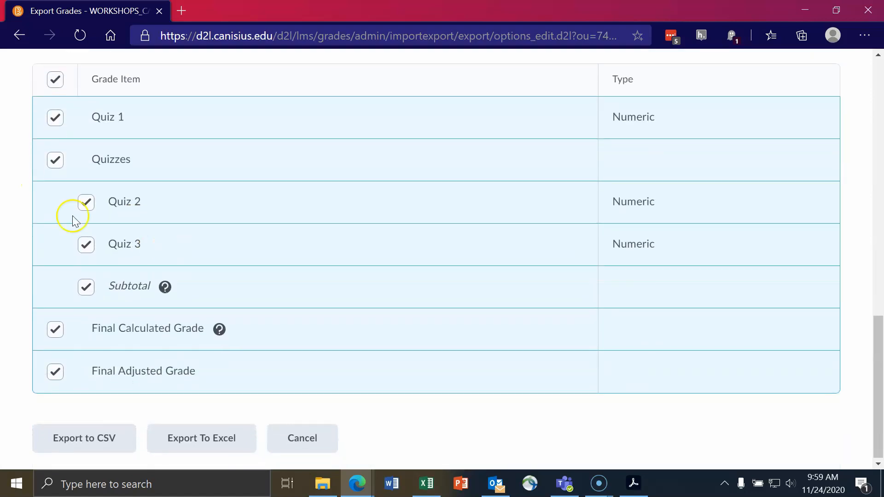
{"action": "left_click", "coordinate": [178, 435]}
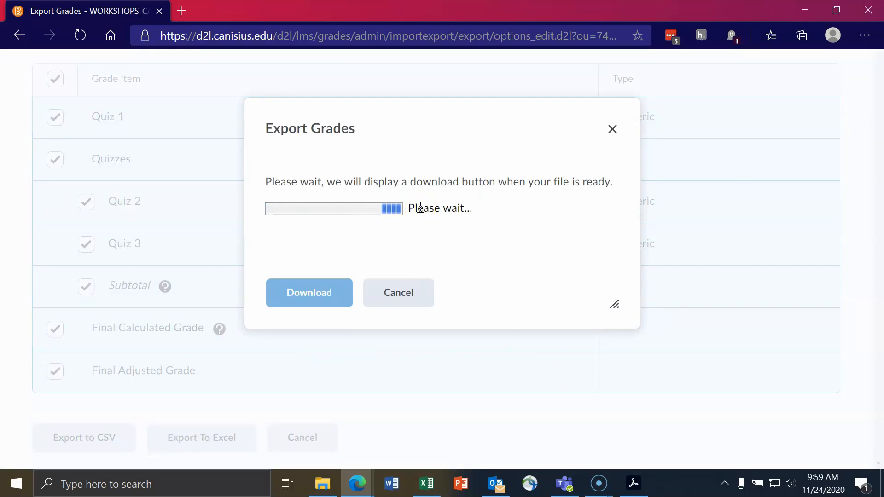
{"action": "left_click", "coordinate": [73, 448]}
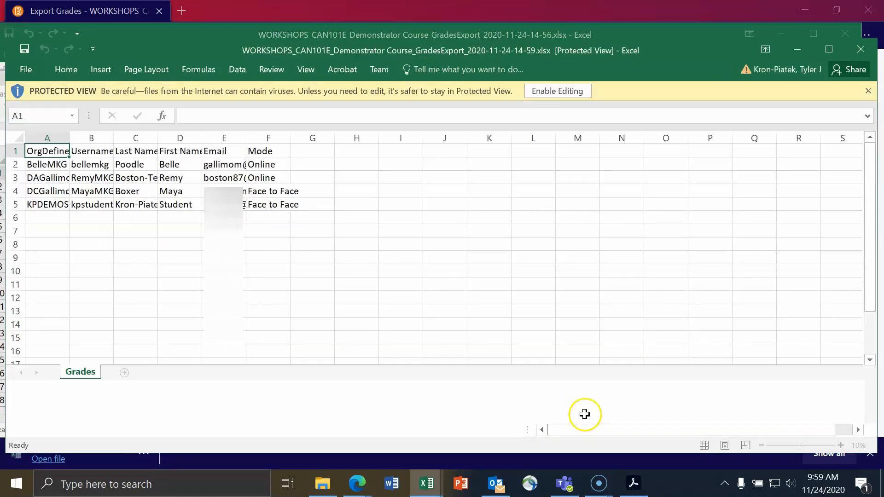
{"action": "left_click", "coordinate": [585, 413]}
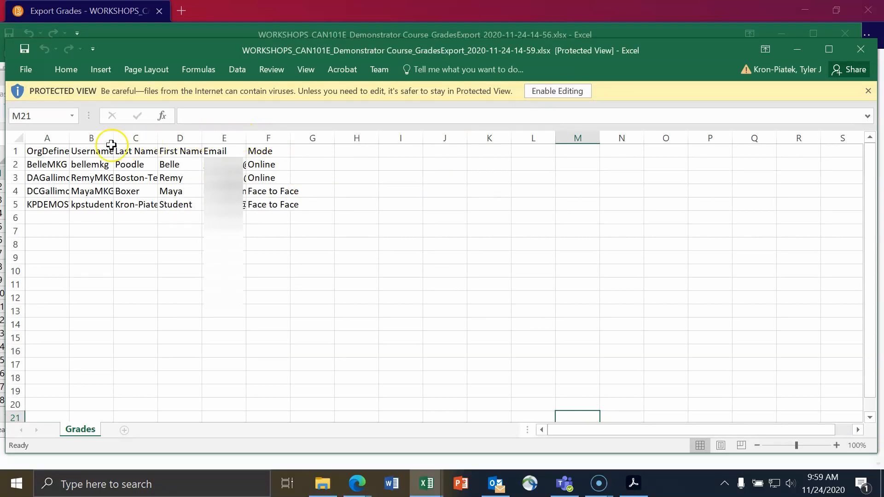
Step: Widen the OrgDefinedId, Username, Last Name, First Name and Email columns in the new export workbook
{"action": "left_click_drag", "start_coordinate": [69, 138], "coordinate": [581, 164]}
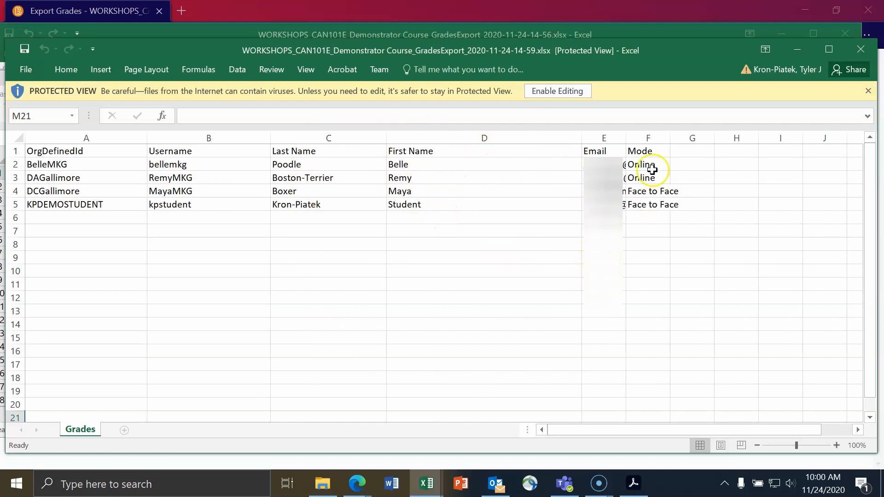
{"action": "left_click_drag", "start_coordinate": [625, 137], "coordinate": [715, 139]}
{"action": "left_click_drag", "start_coordinate": [649, 431], "coordinate": [694, 427]}
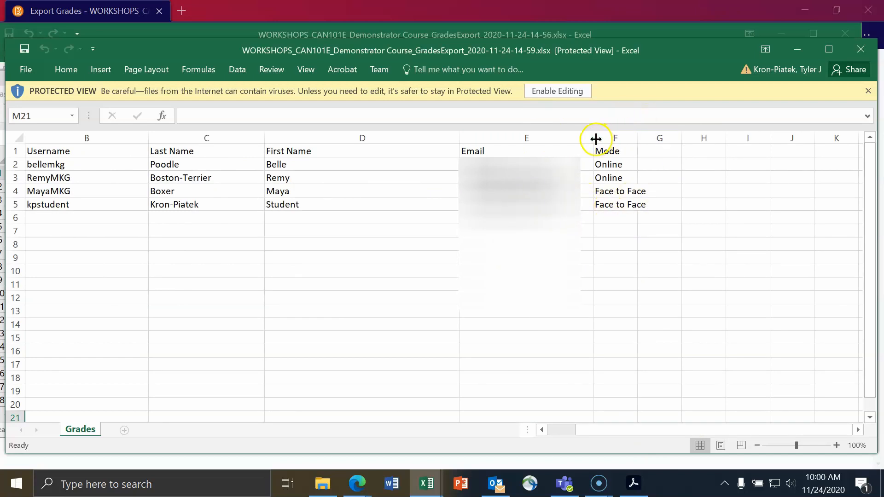
{"action": "left_click_drag", "start_coordinate": [592, 140], "coordinate": [694, 141]}
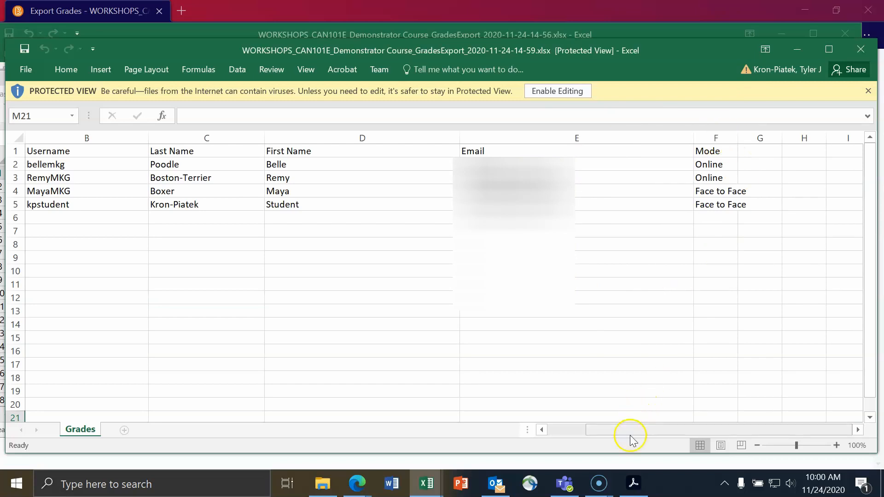
Step: Minimize both exported workbooks and close the completed export dialog in D2L
{"action": "left_click", "coordinate": [774, 34]}
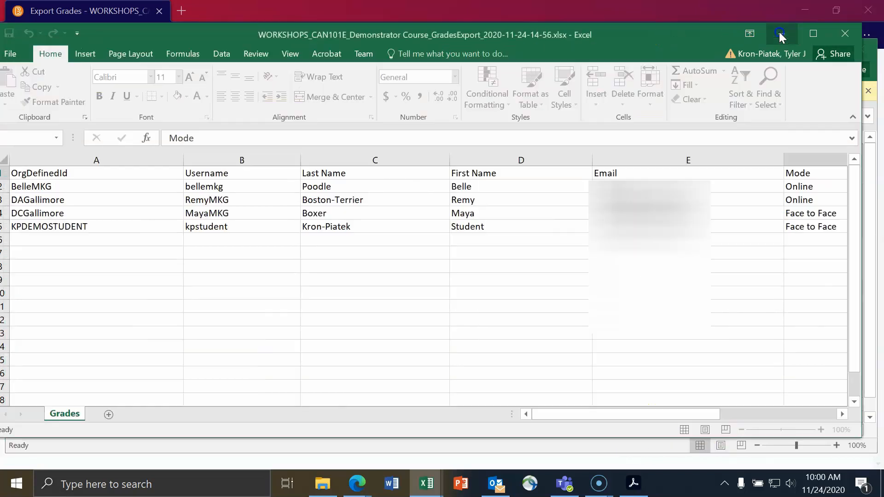
{"action": "left_click", "coordinate": [792, 51]}
{"action": "left_click", "coordinate": [404, 294]}
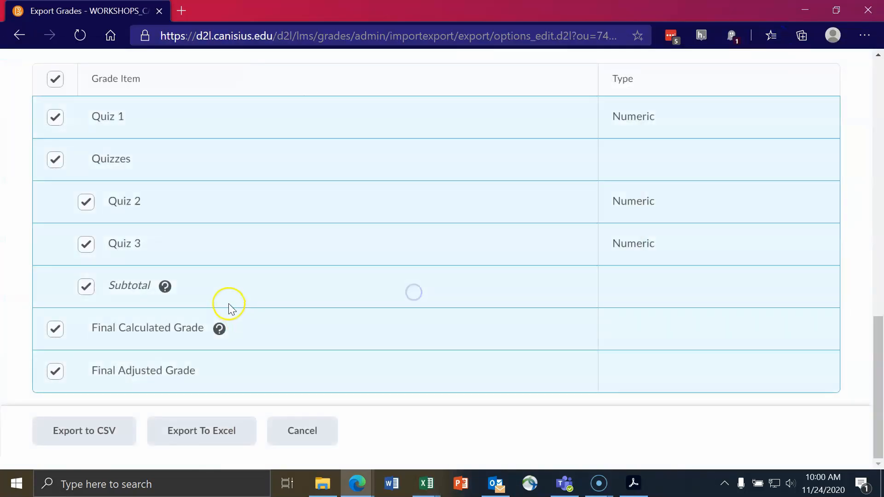
Step: Reselect both Points grade and Grade Scheme as the grade values to export
{"action": "scroll", "coordinate": [237, 258], "scroll_direction": "up", "scroll_amount": 3}
{"action": "scroll", "coordinate": [244, 212], "scroll_direction": "down", "scroll_amount": 3}
{"action": "scroll", "coordinate": [158, 276], "scroll_direction": "up", "scroll_amount": 10}
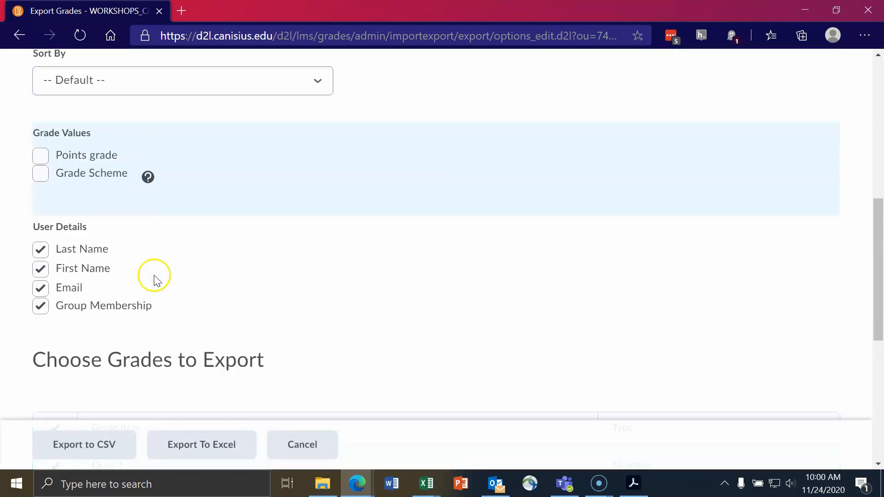
{"action": "scroll", "coordinate": [164, 291], "scroll_direction": "down", "scroll_amount": 3}
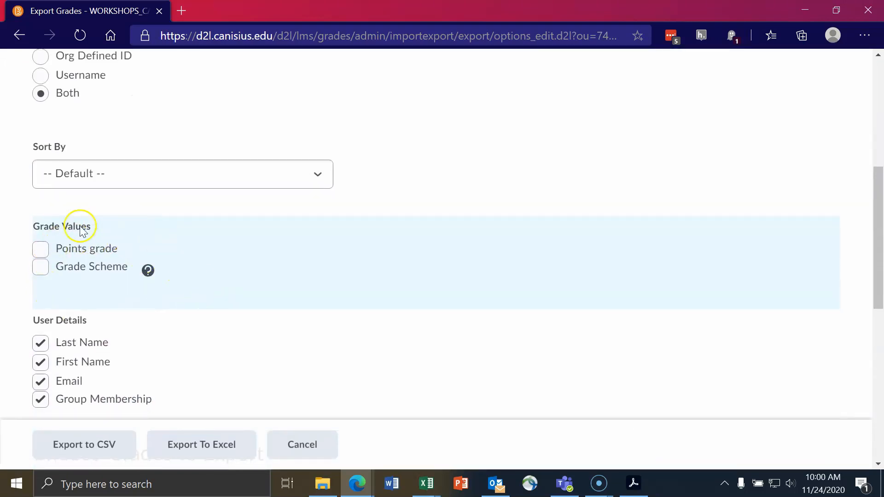
{"action": "left_click", "coordinate": [41, 249]}
{"action": "left_click", "coordinate": [41, 267]}
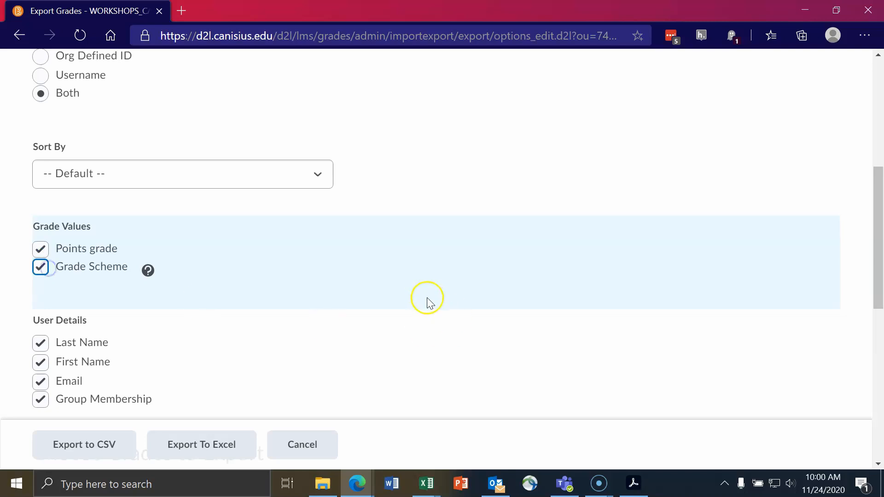